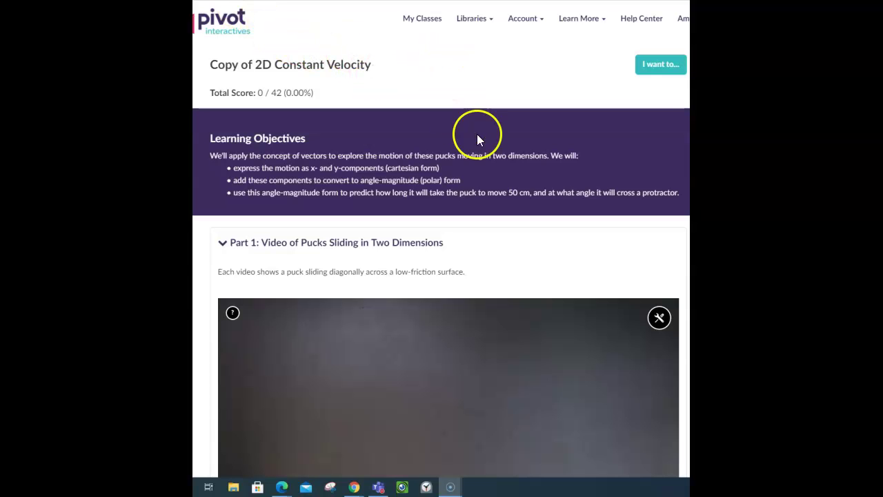
Step: Play the trial 1 puck video and pause it while the puck is mid-slide
scroll(477, 136, down, 4)
scroll(475, 133, up, 1)
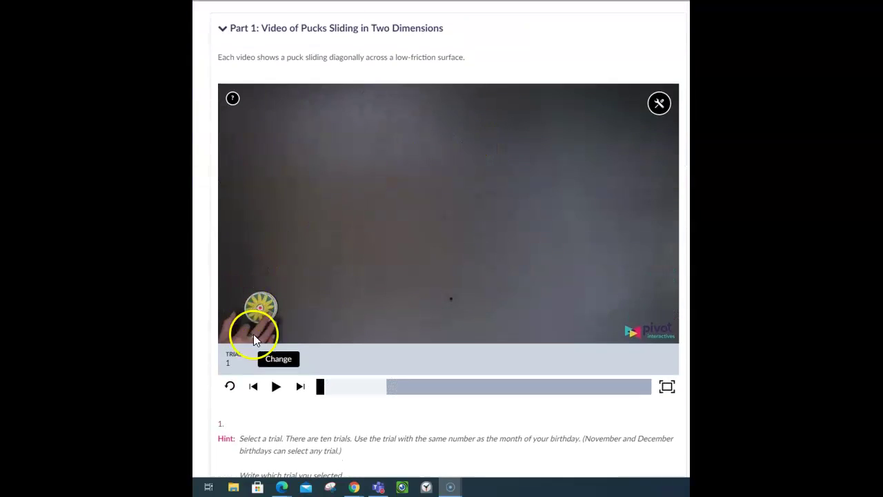
click(276, 387)
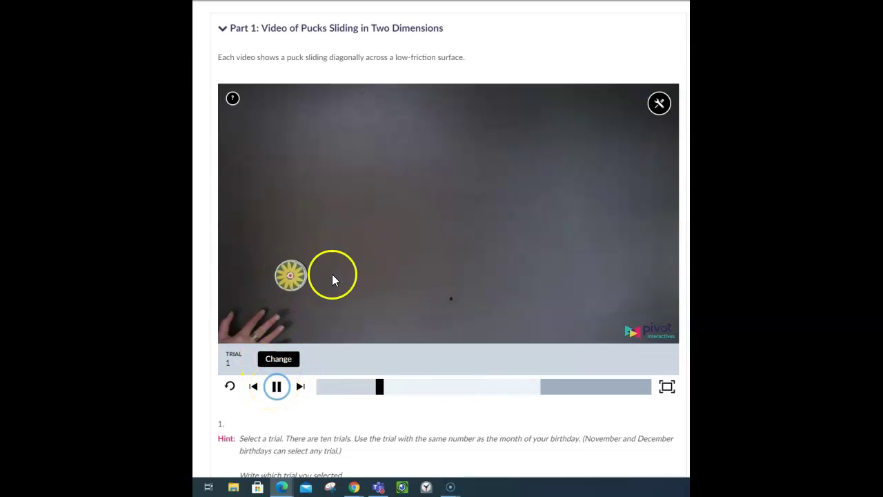
click(278, 387)
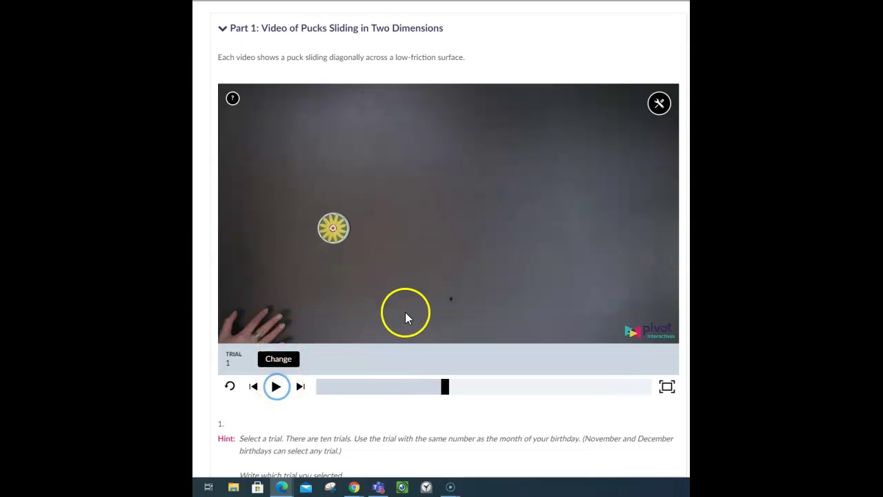
Step: Place the 5 cm grid around the puck at frame 140 and turn on the stopwatch timer
click(659, 102)
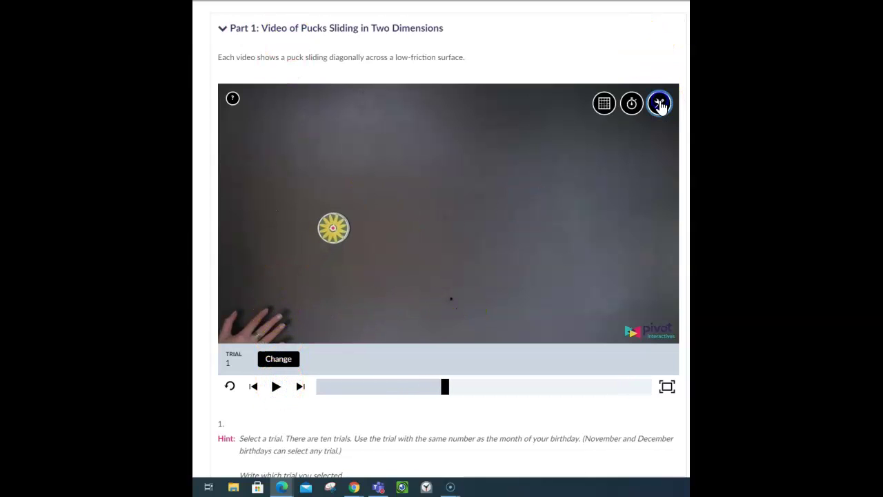
click(604, 104)
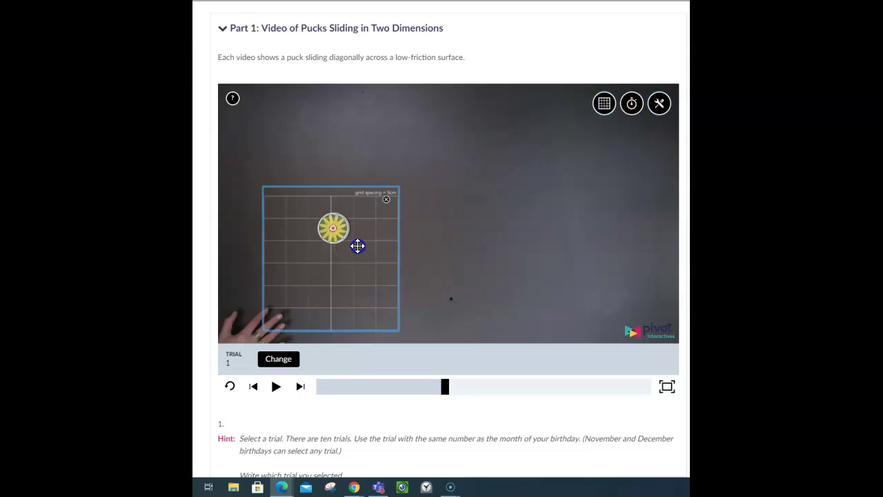
drag(357, 245, 377, 220)
click(451, 183)
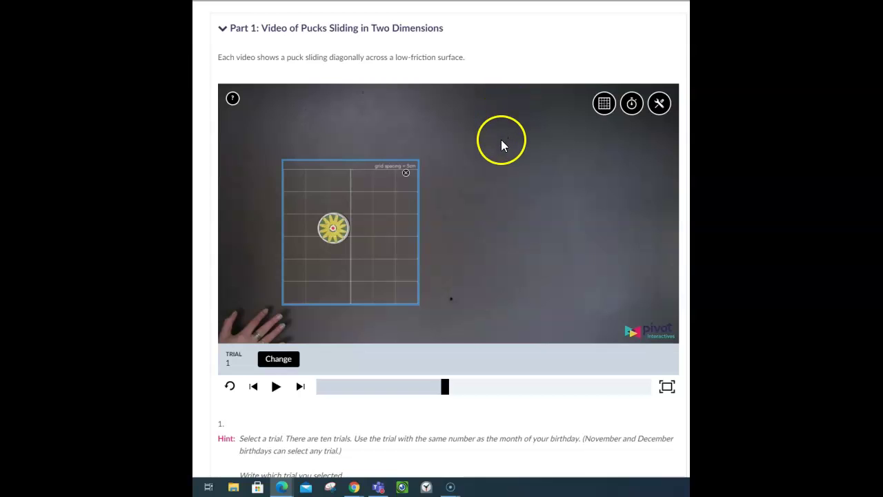
scroll(501, 140, down, 2)
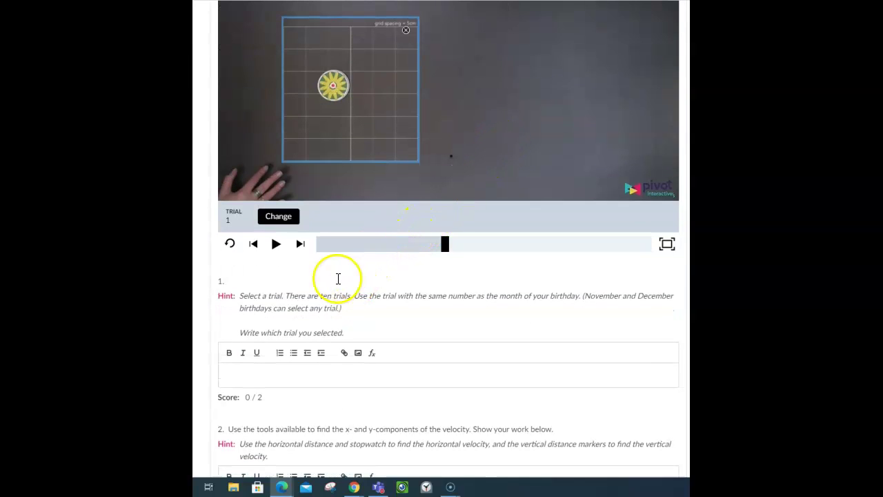
scroll(324, 259, up, 4)
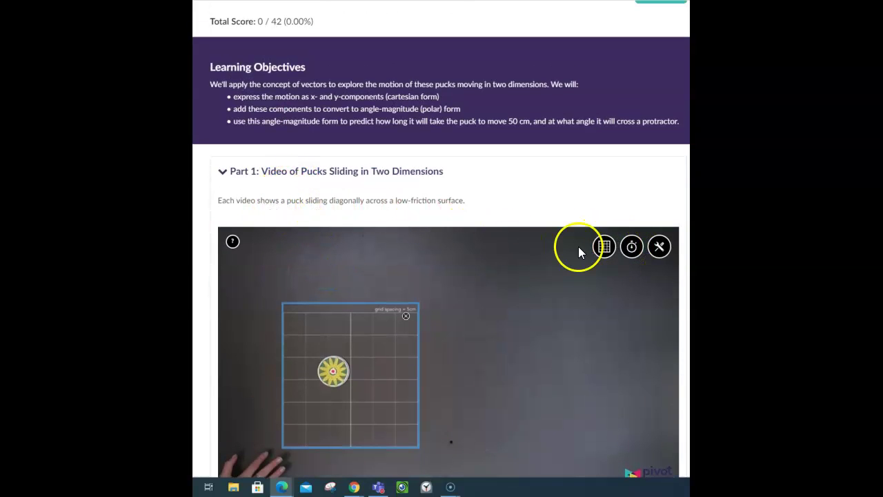
click(636, 250)
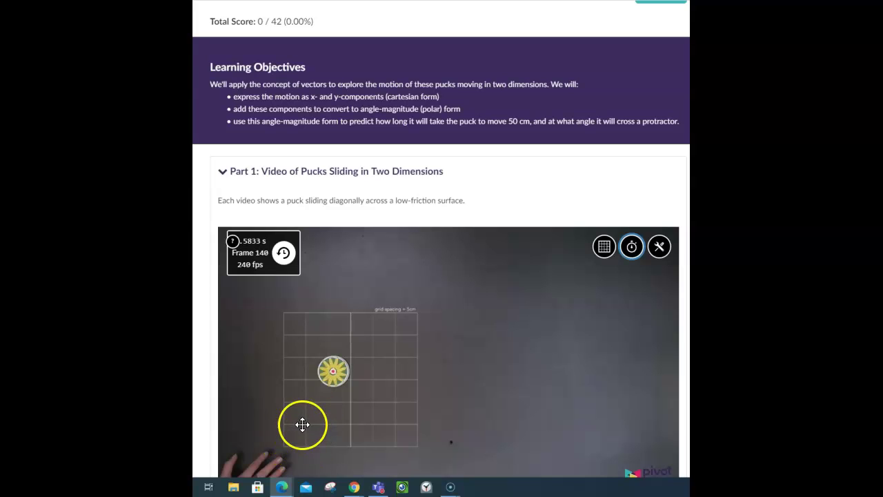
drag(336, 367, 335, 348)
Step: Enter 1 for question 1, then write 'vx =x/t vy =y/t' in question 2's box
scroll(414, 298, down, 4)
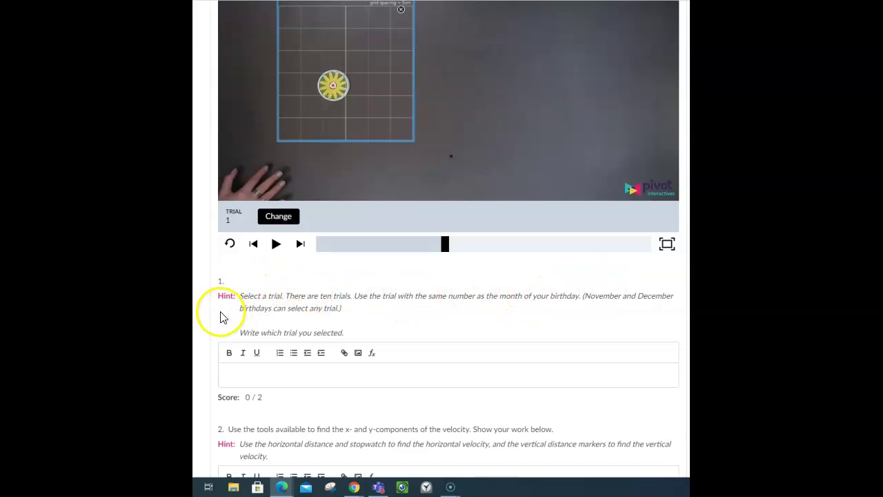
click(250, 376)
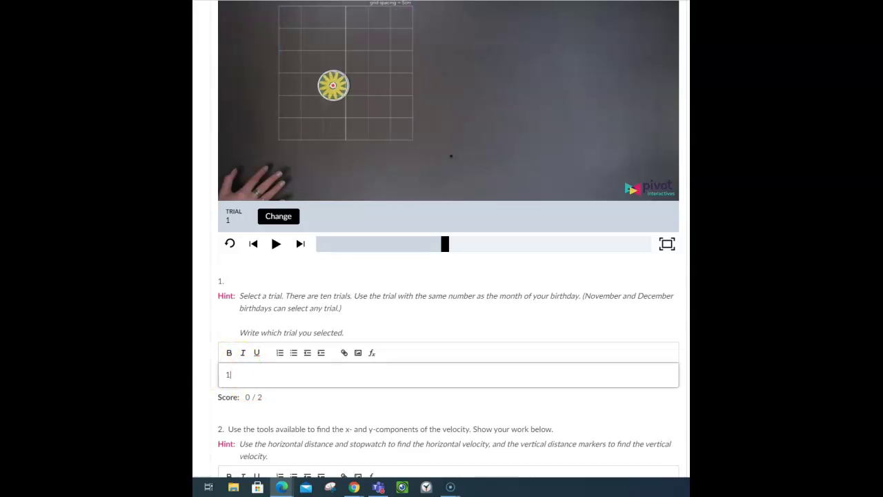
scroll(449, 239, down, 1)
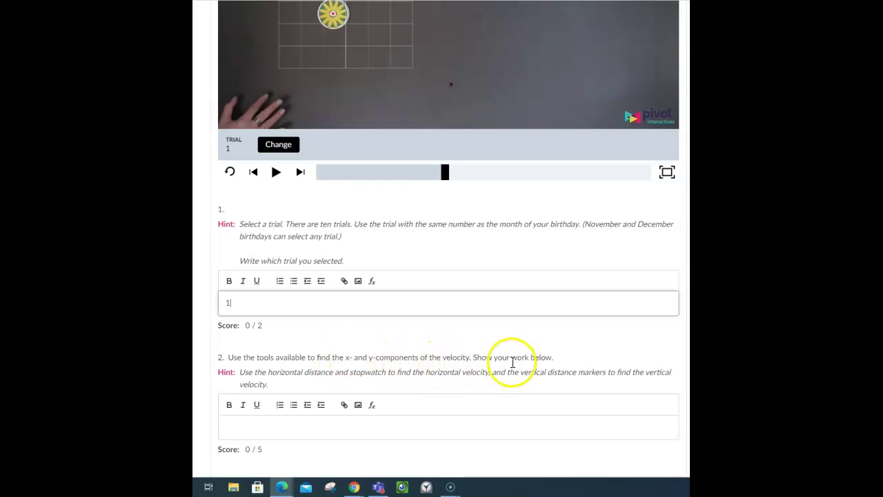
click(249, 423)
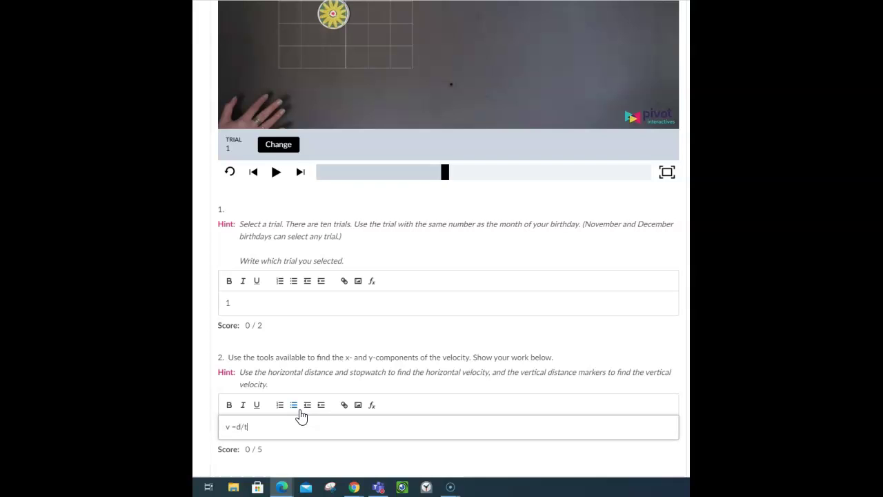
click(229, 428)
text(x)
click(302, 426)
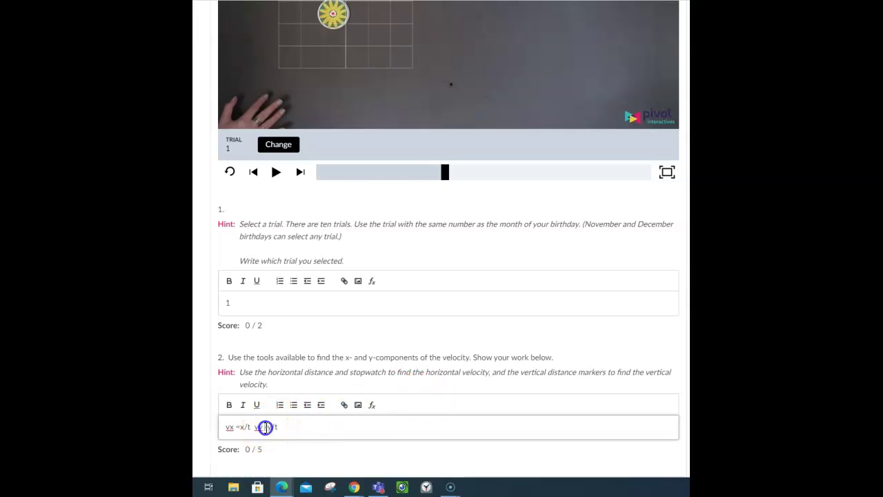
Step: Finish question 2 with '=' and rewind the video to Frame 1, the puck's start
text(=)
scroll(214, 300, up, 4)
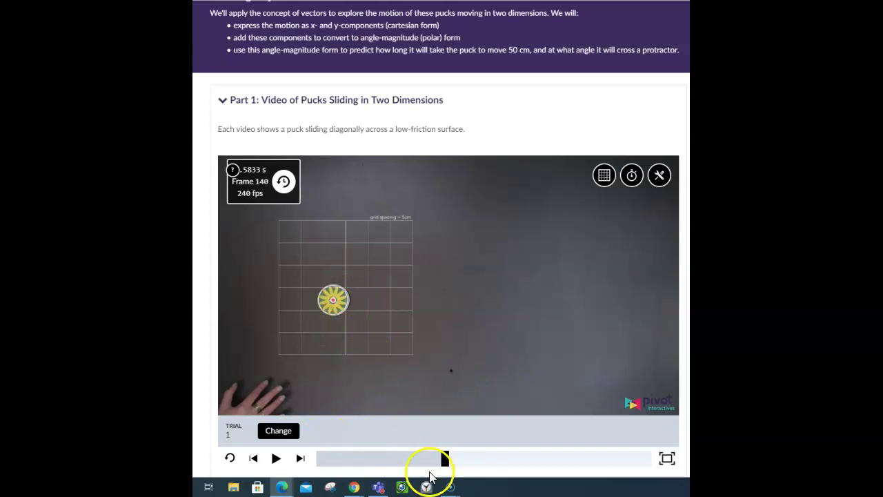
drag(444, 459, 373, 459)
drag(363, 314, 369, 310)
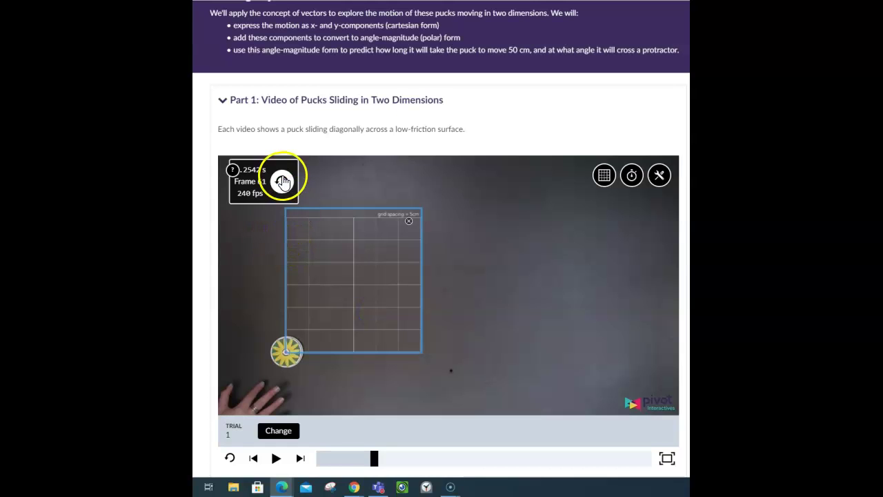
click(281, 182)
drag(373, 459, 399, 463)
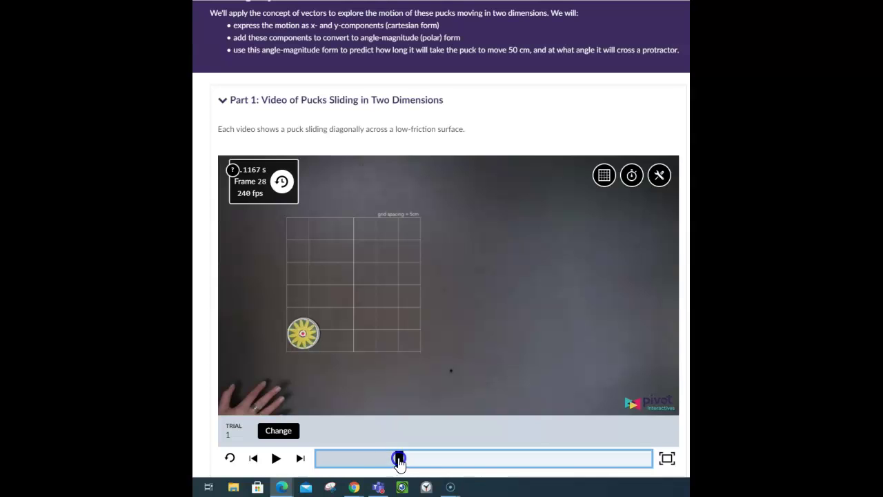
drag(399, 461, 373, 461)
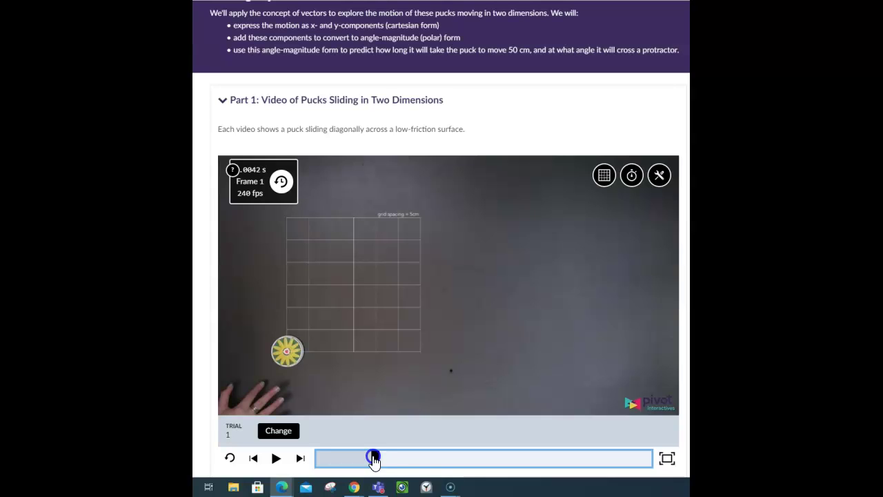
Step: Reset the stopwatch at the puck's start, then advance the video to Frame 189 (0.7875 s)
drag(373, 460, 477, 432)
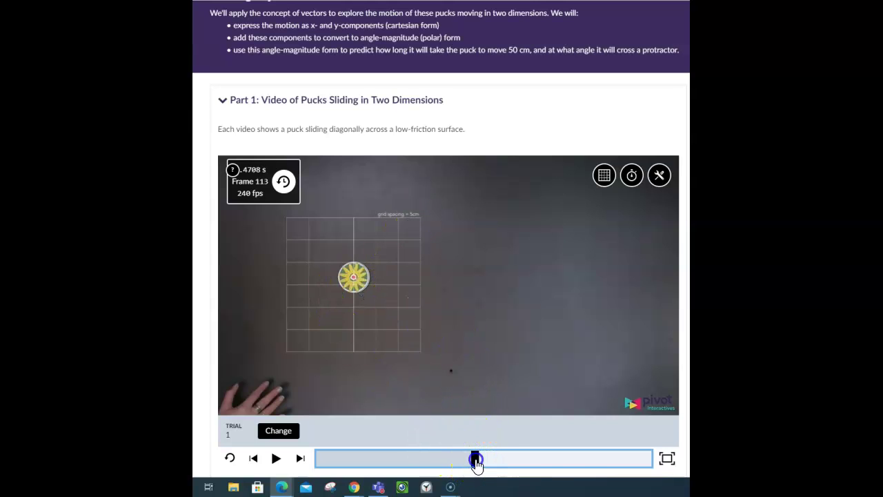
drag(476, 459, 389, 458)
drag(387, 489, 376, 491)
click(283, 184)
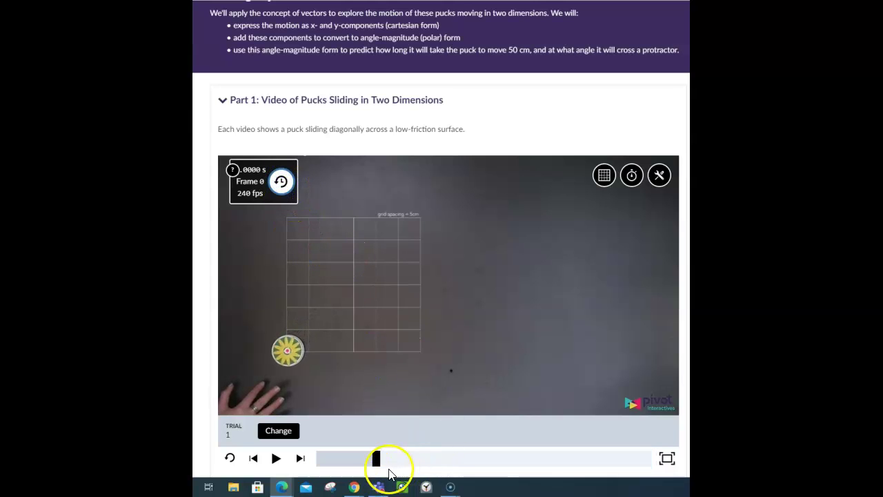
drag(376, 468, 547, 432)
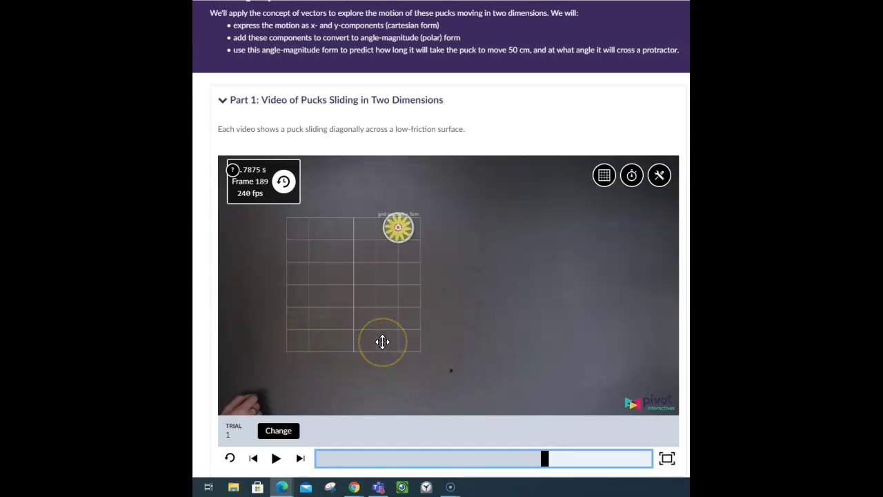
drag(347, 301, 553, 450)
Step: Rewind the video to Frame 170 (0.7083 s) and scroll down to questions 3 and 4
scroll(551, 445, down, 2)
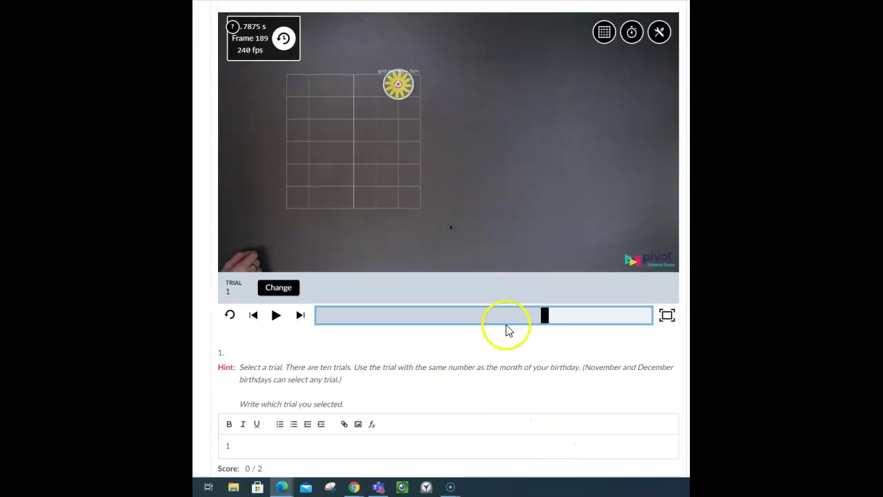
scroll(538, 328, up, 1)
drag(548, 388, 530, 361)
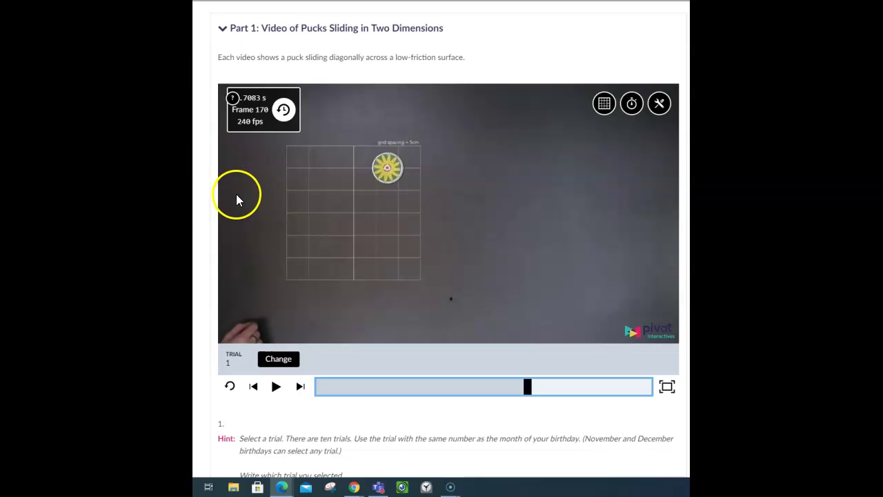
scroll(236, 194, down, 4)
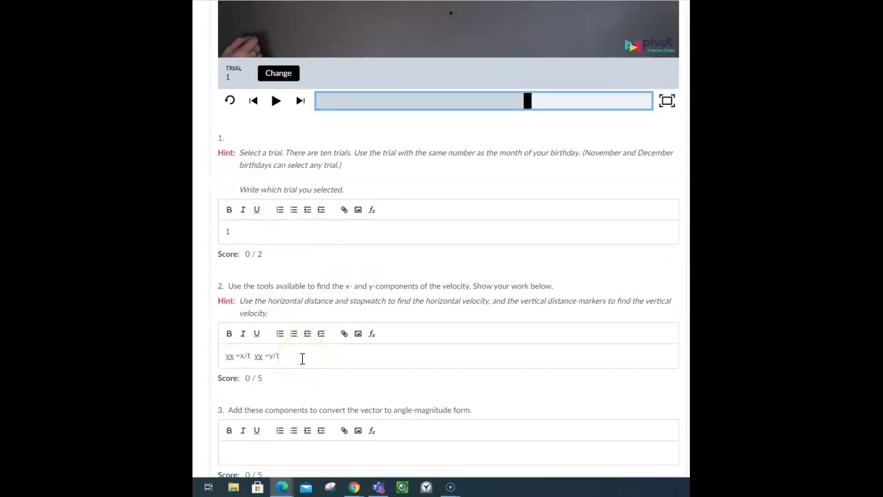
Step: Answer question 3: 'pythagorean theorem to find vel., then inverse tangent to find the angle'
scroll(302, 358, down, 2)
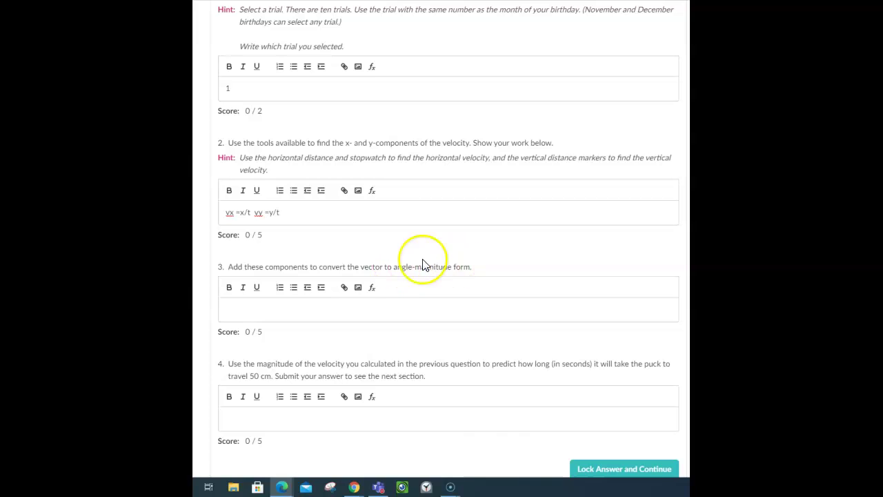
click(235, 308)
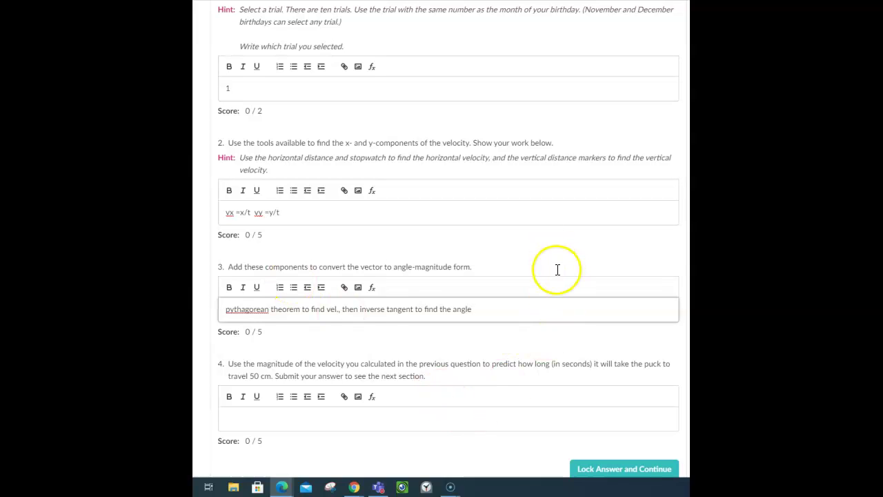
scroll(557, 270, down, 1)
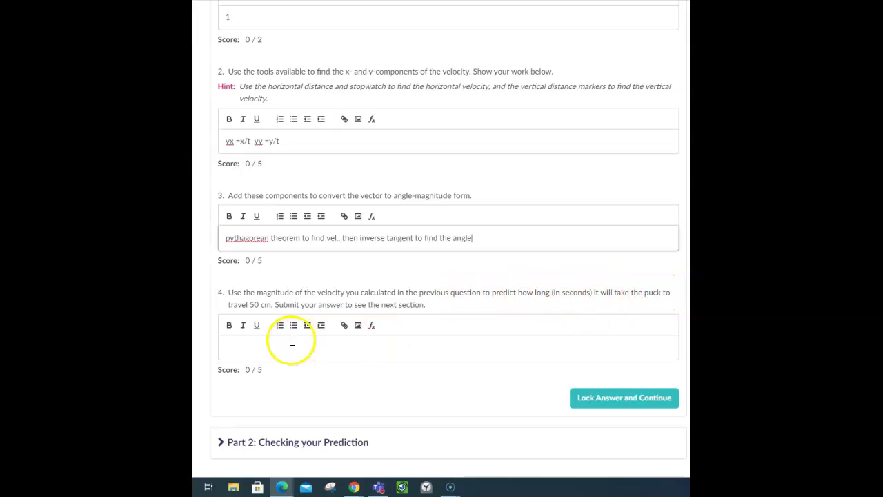
Step: Enter 'v = d/t, t=d/v' for question 4 and lock in the Part 1 answers
click(232, 348)
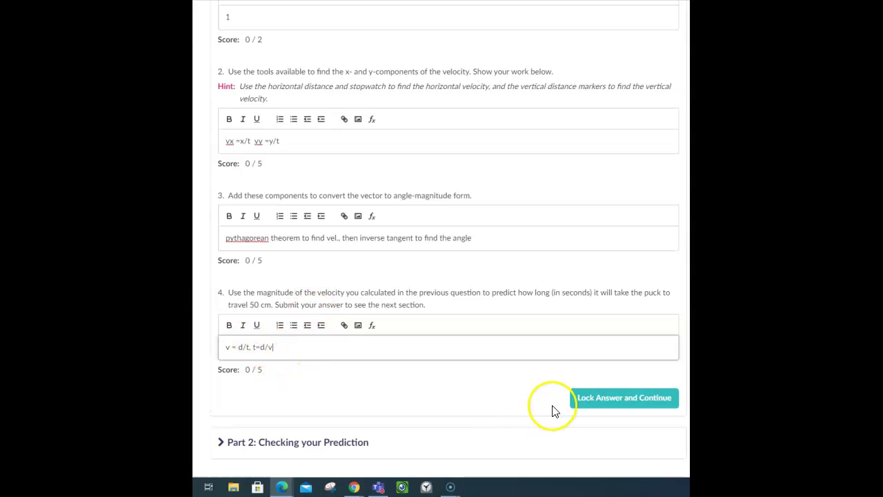
click(616, 399)
Step: Expand Part 2 and overlay the grid on the trial 1 video
scroll(373, 338, down, 2)
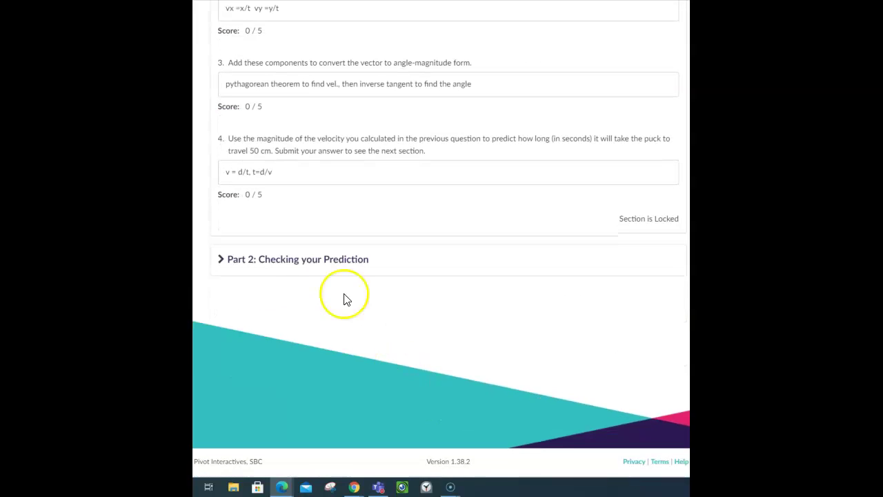
click(314, 261)
scroll(314, 264, down, 3)
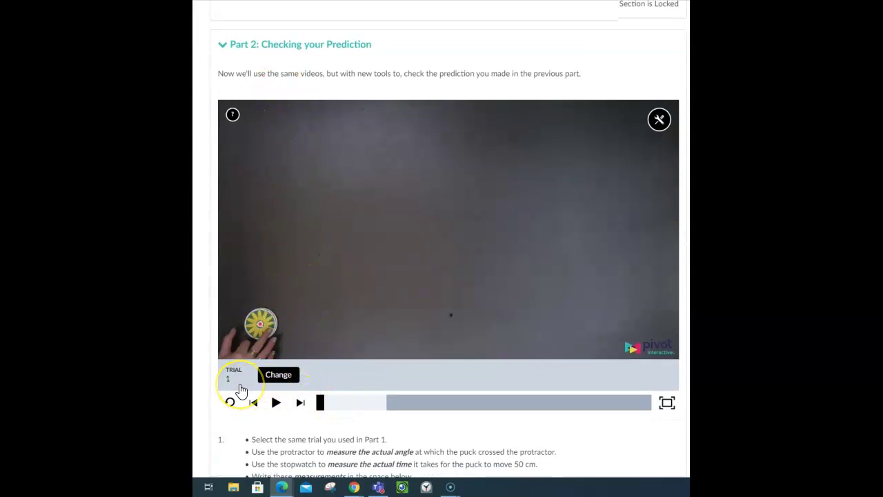
click(660, 119)
click(603, 121)
drag(379, 238, 374, 218)
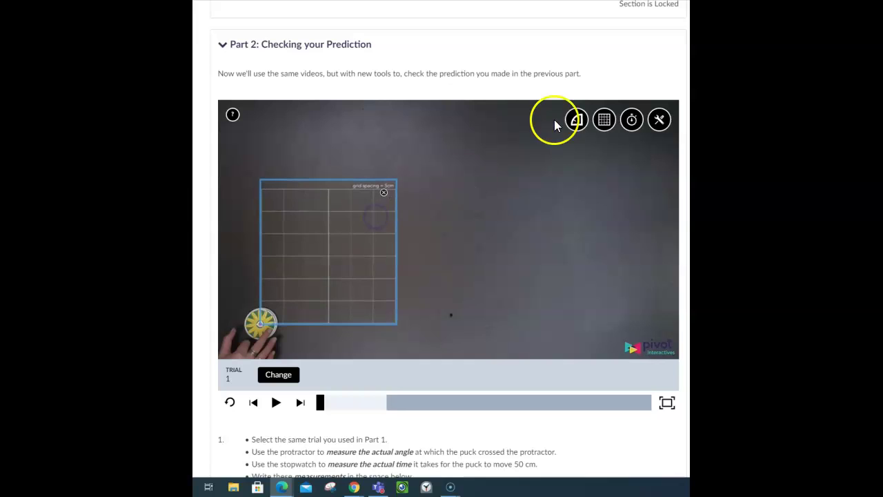
Step: Add the protractor and align it and the grid with the puck's starting point
click(579, 122)
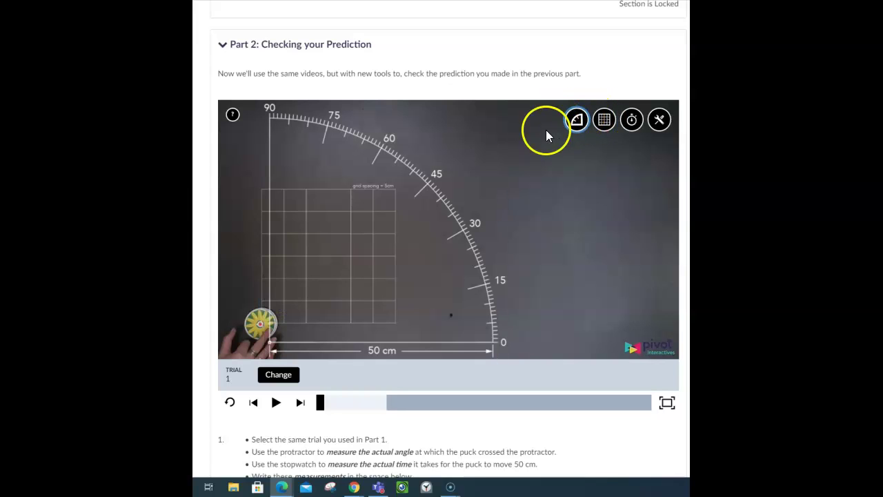
drag(421, 201, 536, 171)
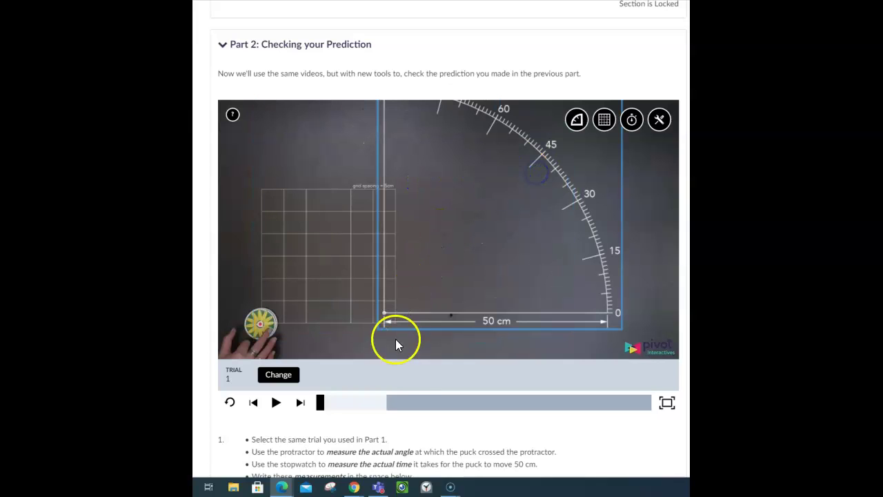
click(274, 403)
click(275, 403)
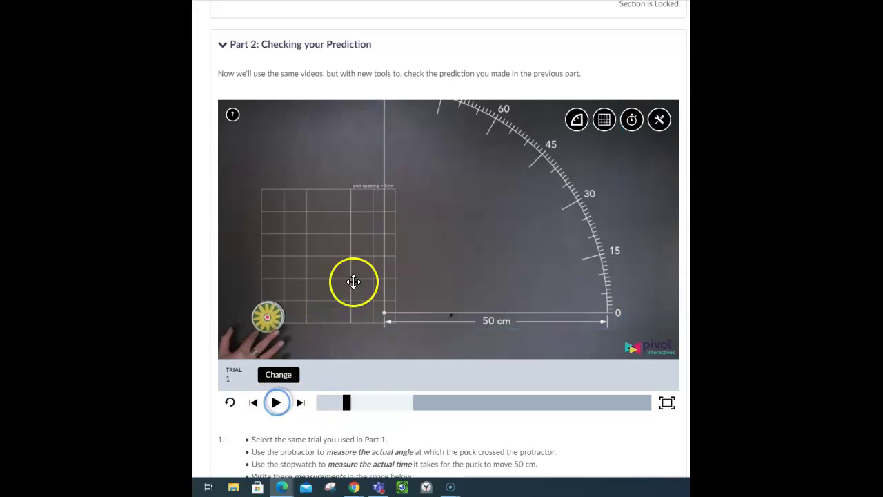
mouse_move(342, 277)
mouse_down()
mouse_move(343, 262)
mouse_move(334, 267)
mouse_up()
drag(464, 242, 350, 250)
drag(347, 403, 365, 402)
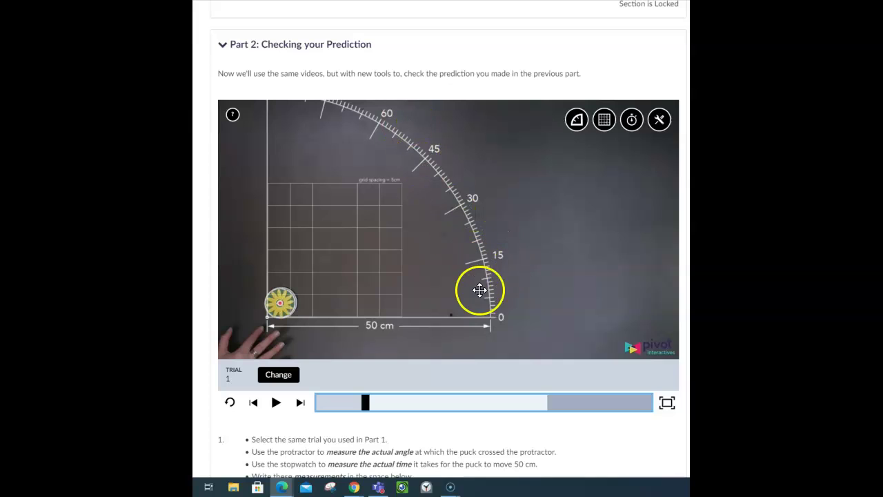
Step: Check the stopwatch readout, then scrub until the puck crosses the protractor near 45°
click(279, 307)
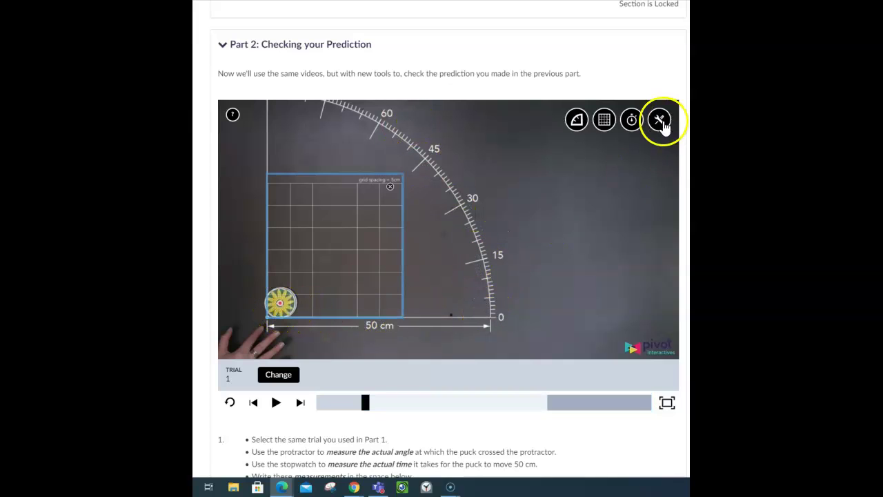
click(632, 120)
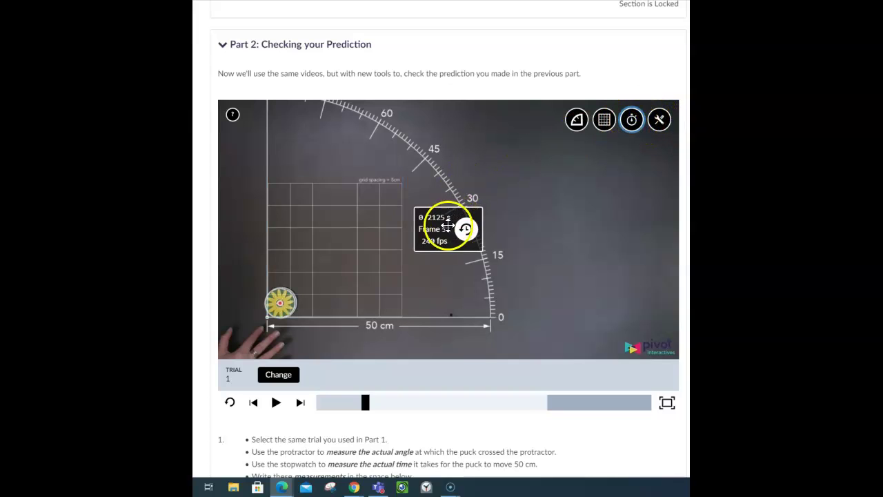
drag(447, 229, 638, 253)
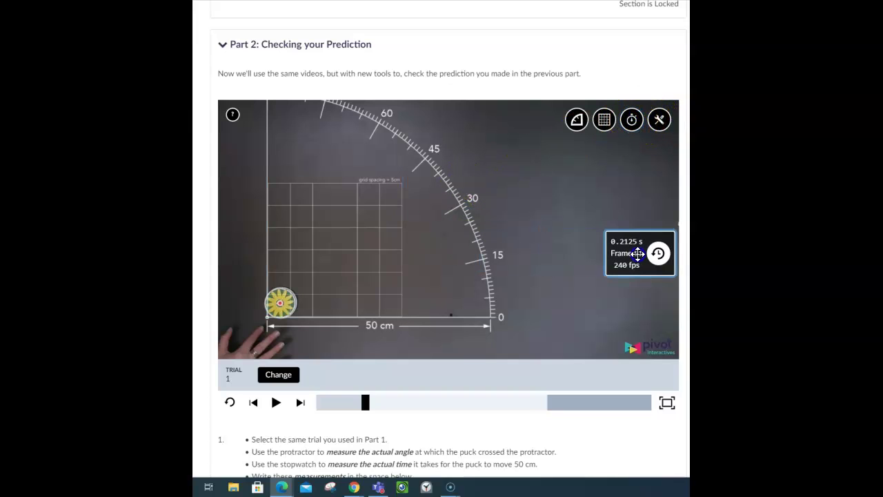
click(632, 121)
click(294, 309)
drag(365, 404, 577, 339)
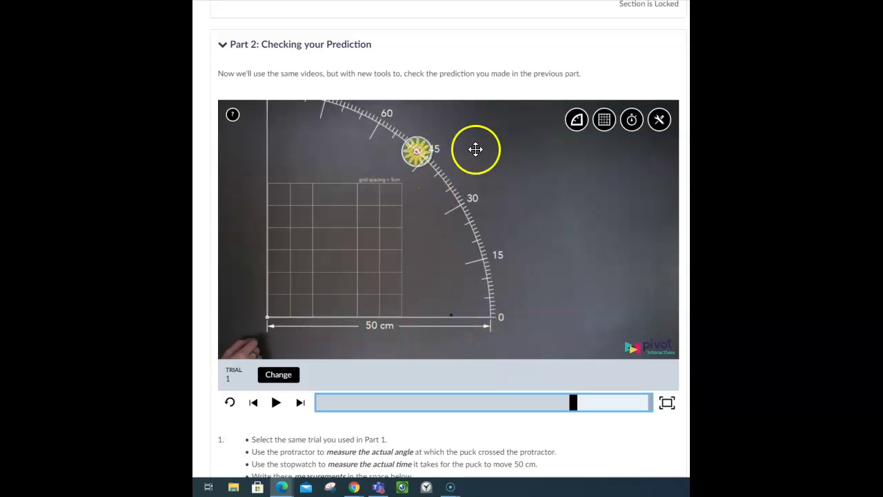
Step: Type 'percent difference calc' into the Part 2 question 2 and question 3 answer boxes
scroll(393, 321, down, 1)
scroll(252, 148, up, 3)
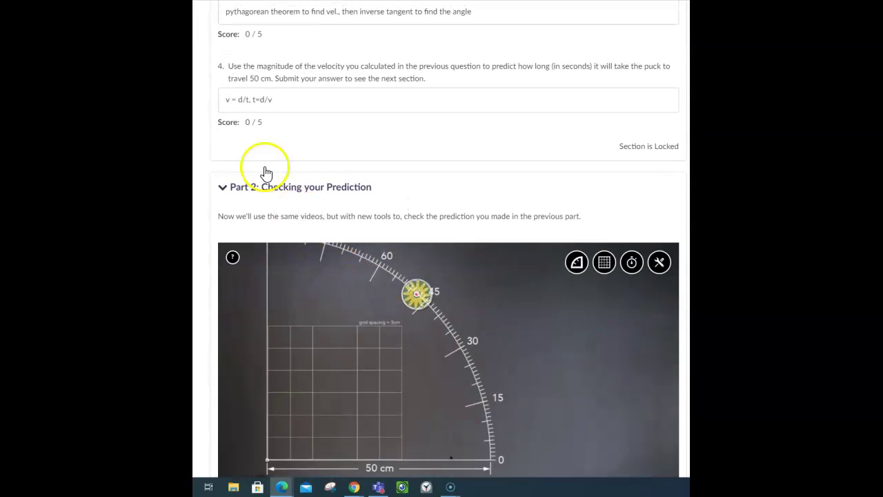
scroll(335, 143, down, 3)
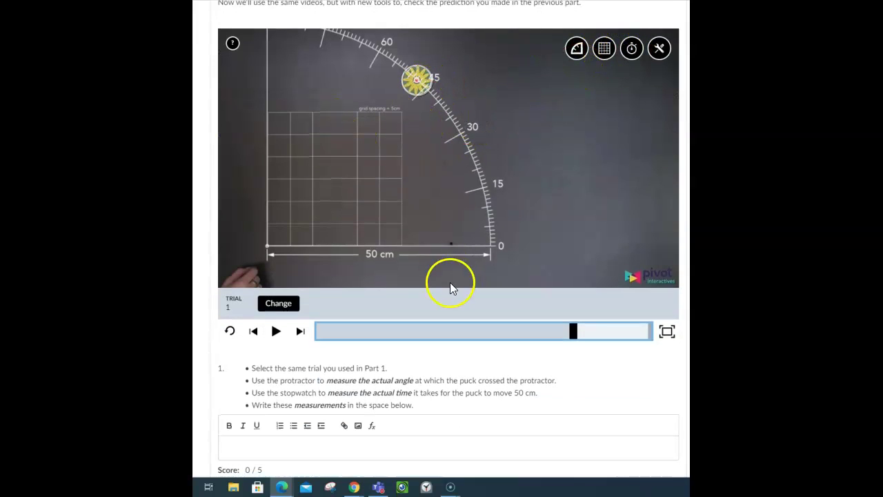
scroll(210, 276, down, 1)
scroll(210, 276, down, 2)
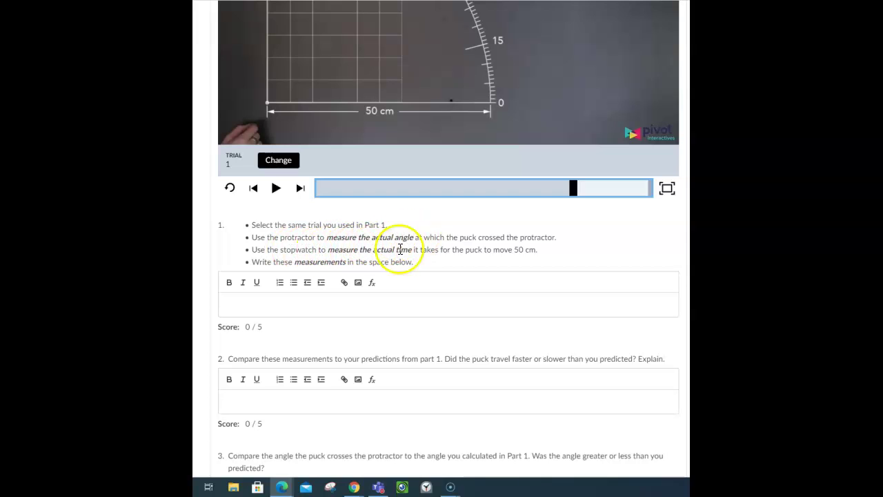
click(232, 306)
scroll(332, 313, down, 1)
scroll(332, 312, down, 3)
click(243, 262)
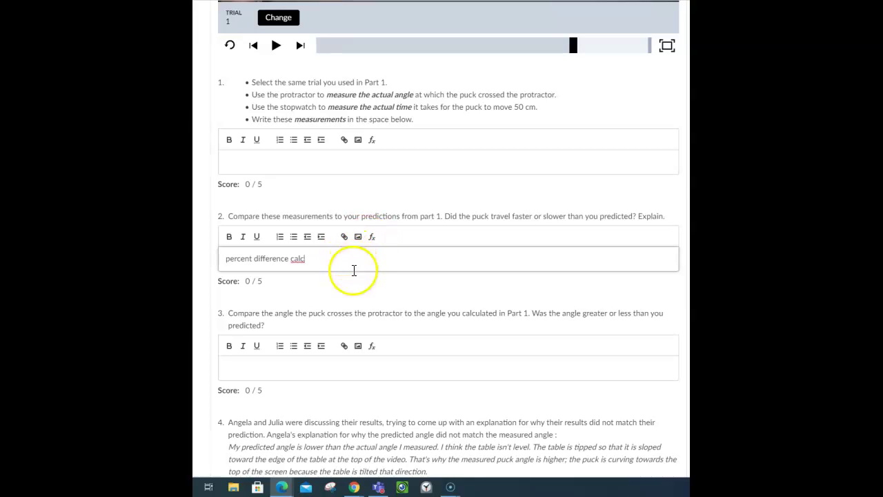
click(255, 367)
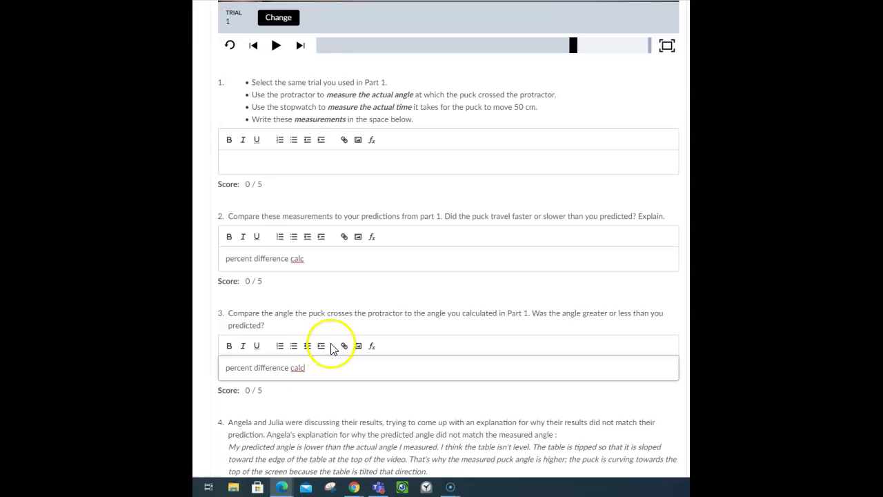
Step: Type "Don't do this part." into Part 2 question 4's answer box, reviewing the data table below
scroll(330, 348, down, 2)
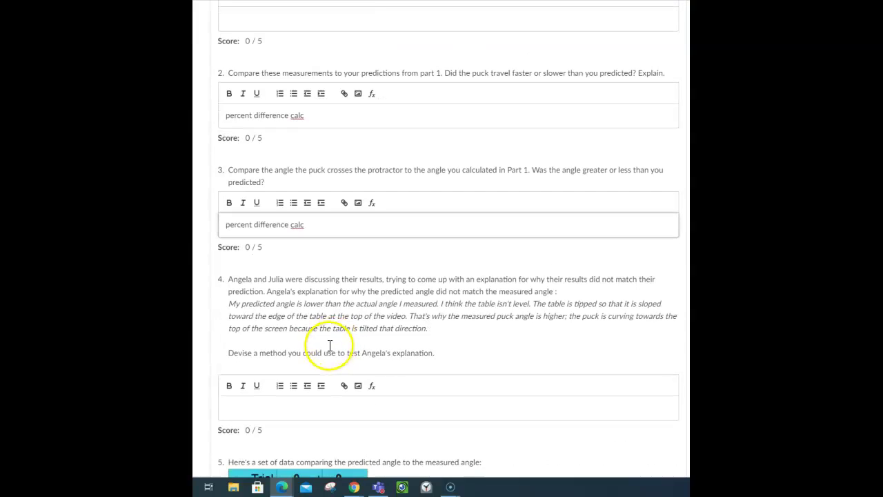
click(242, 412)
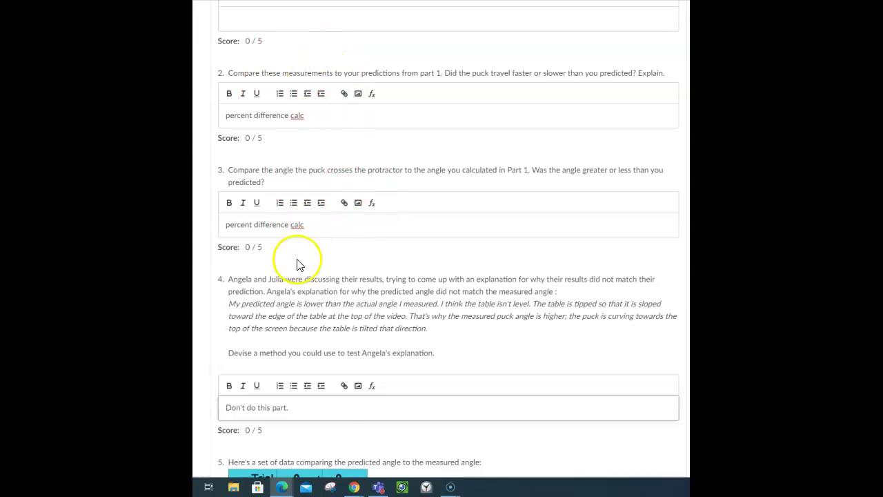
scroll(311, 352, down, 1)
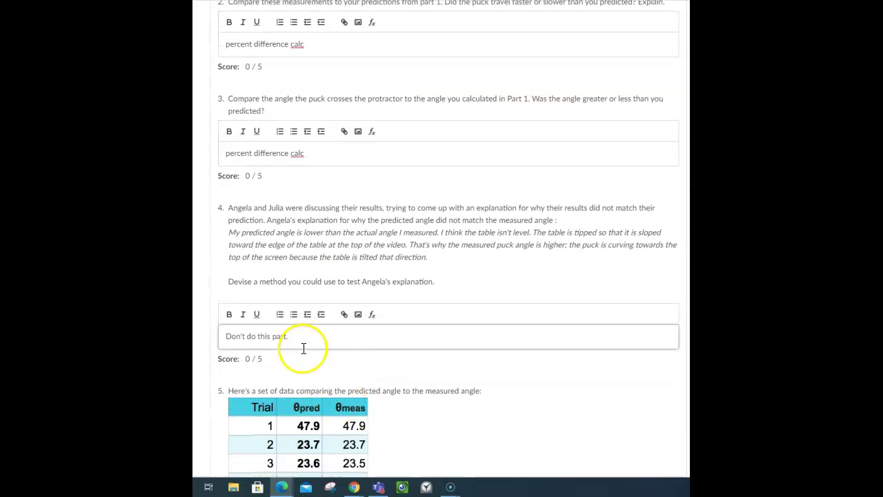
scroll(278, 347, down, 5)
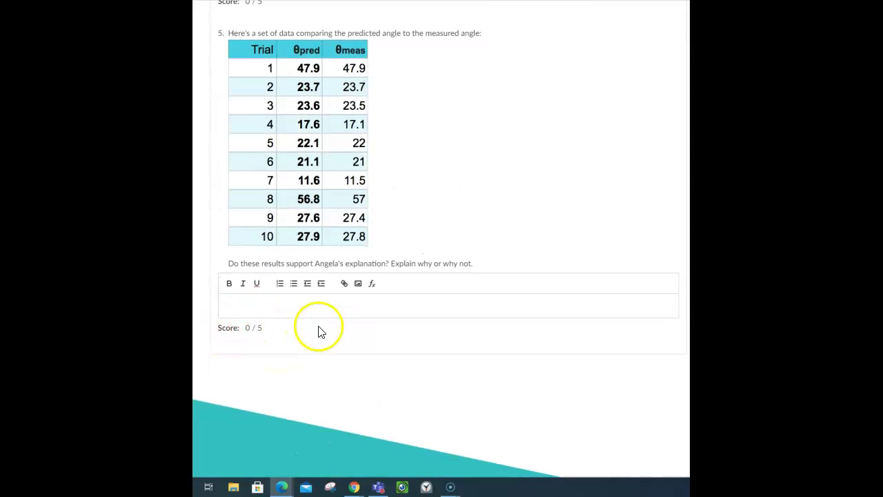
scroll(290, 345, up, 5)
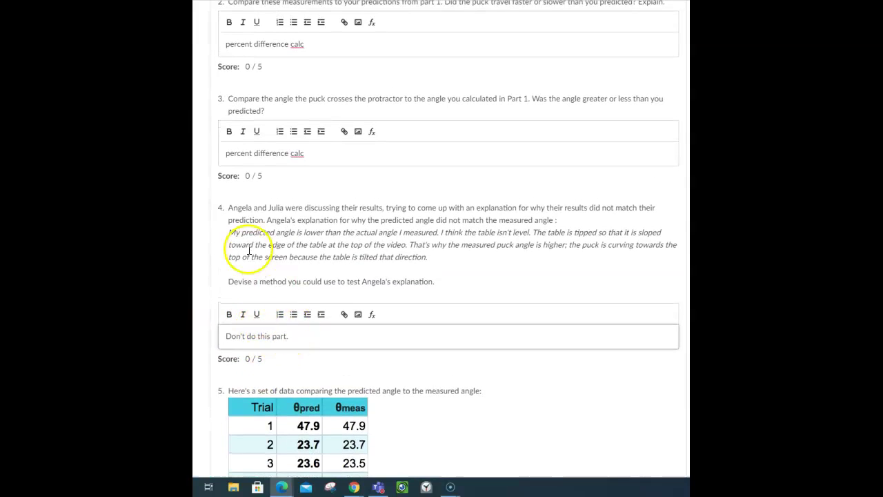
click(304, 328)
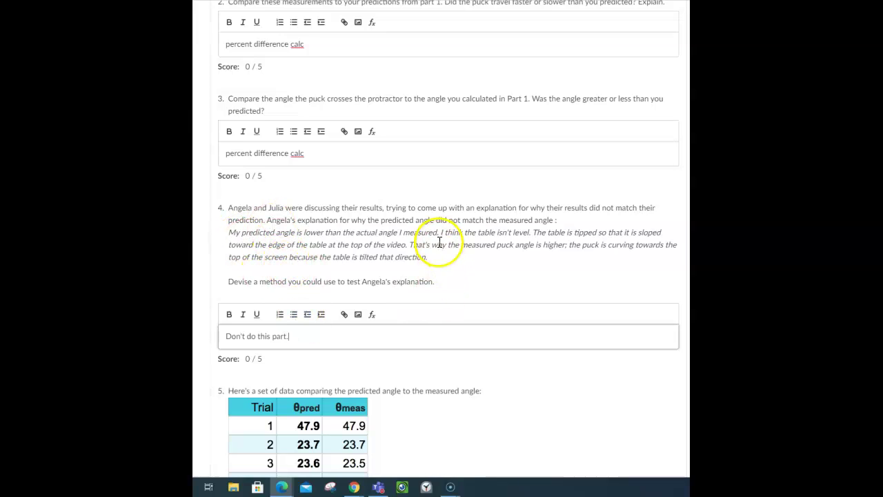
scroll(390, 214, up, 1)
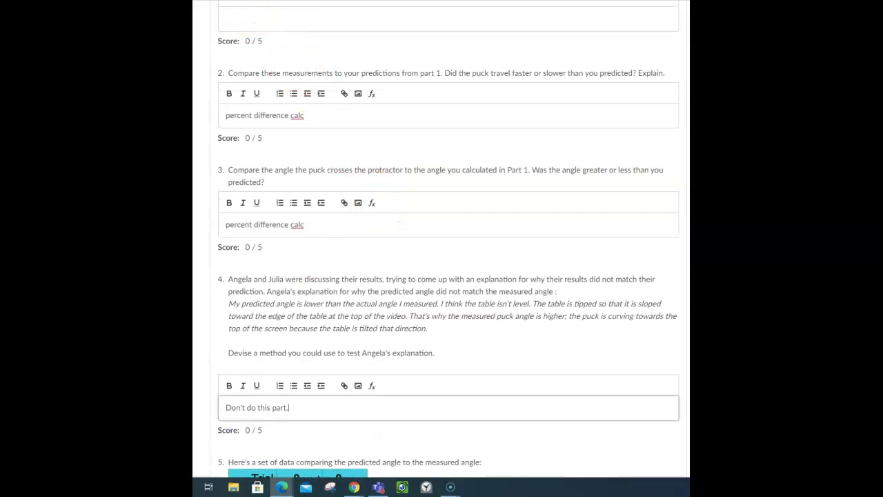